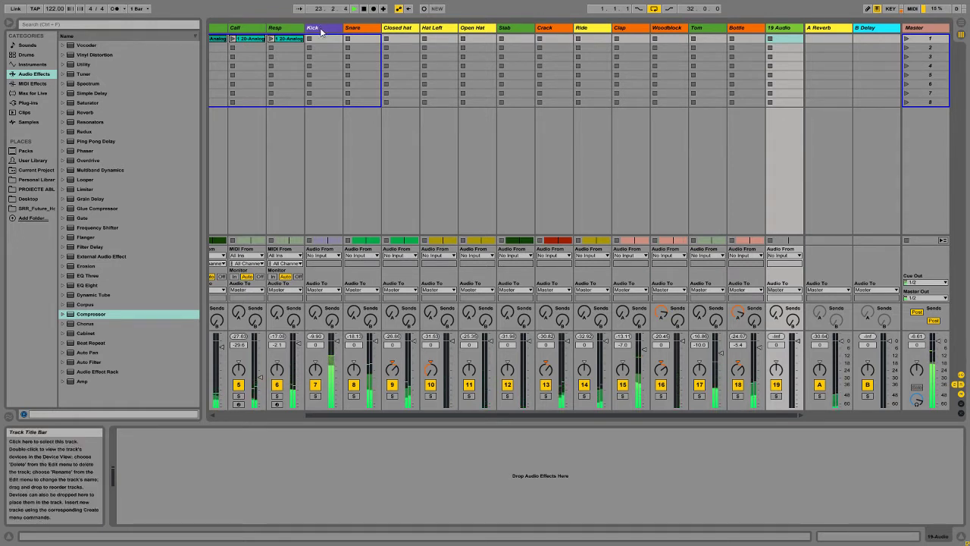
Hide the browser, select the Kick track, and open its s(M)exoscope plugin window
left_click(319, 31)
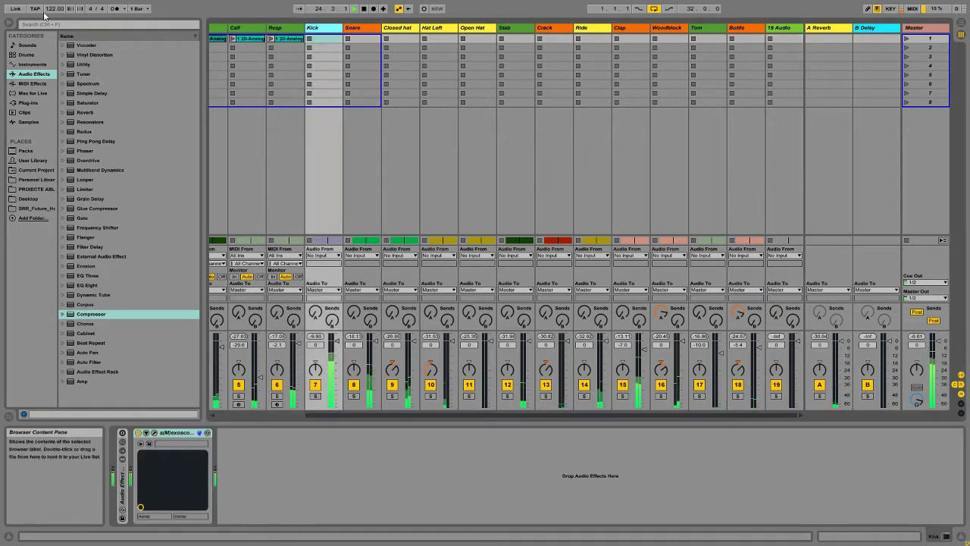
left_click(9, 24)
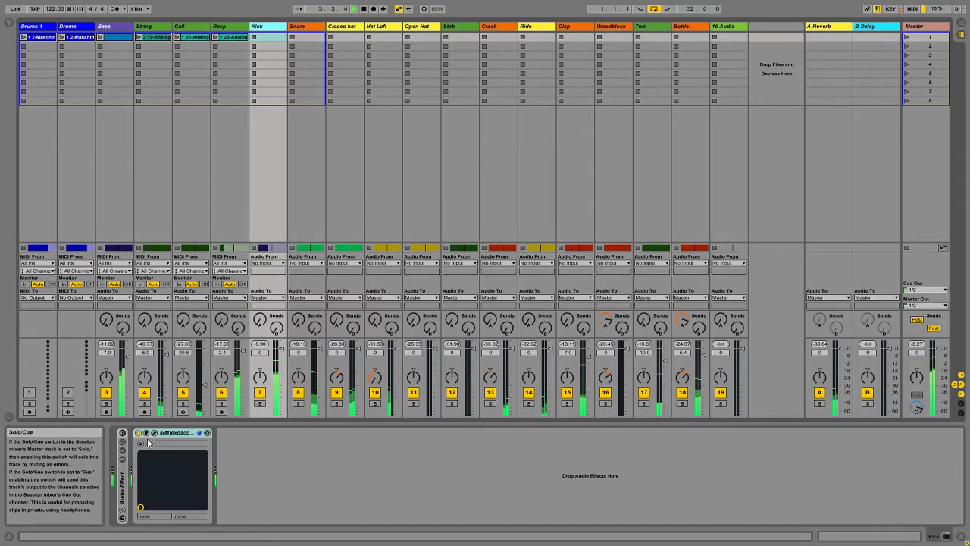
left_click(122, 436)
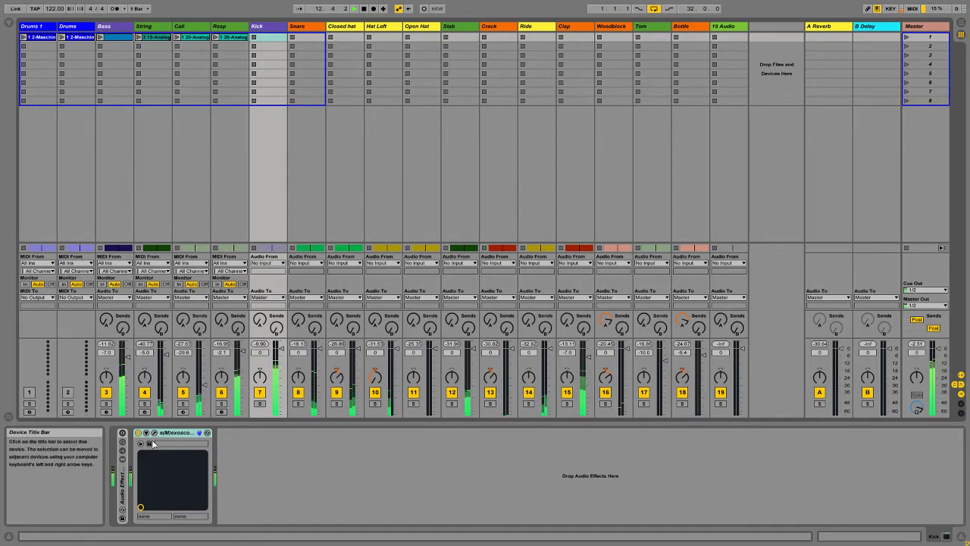
left_click(207, 433)
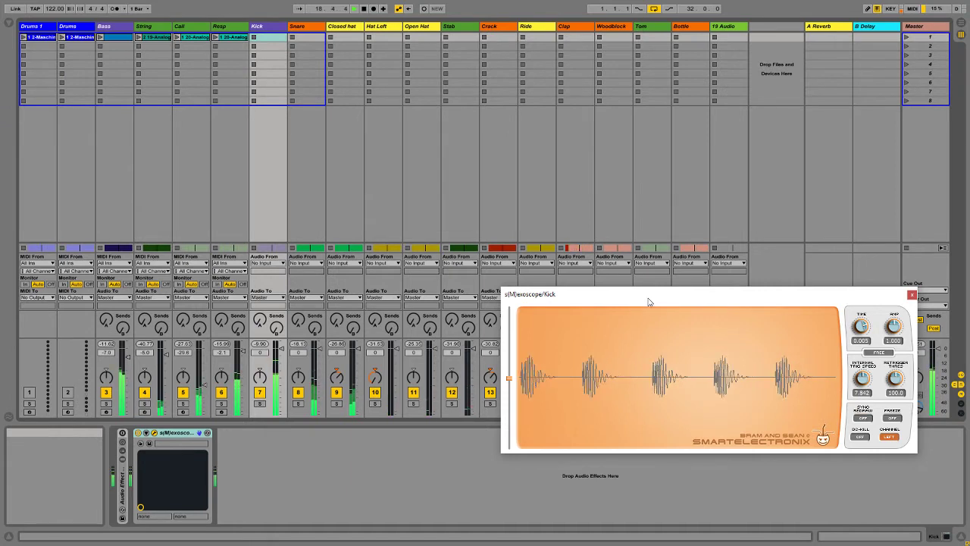
Nudge the s(M)exoscope window slightly left and reselect the device in the Kick chain
left_click_drag(644, 301, 634, 301)
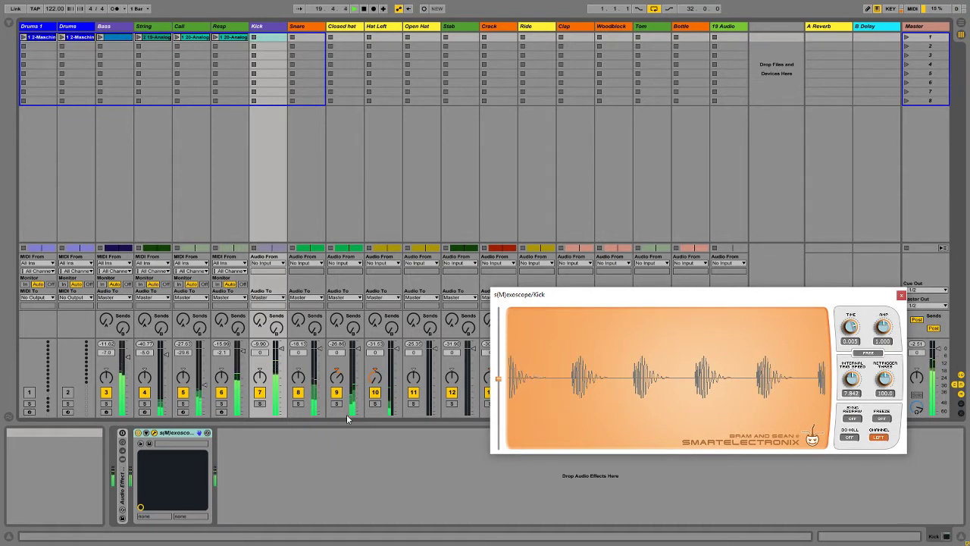
left_click(141, 438)
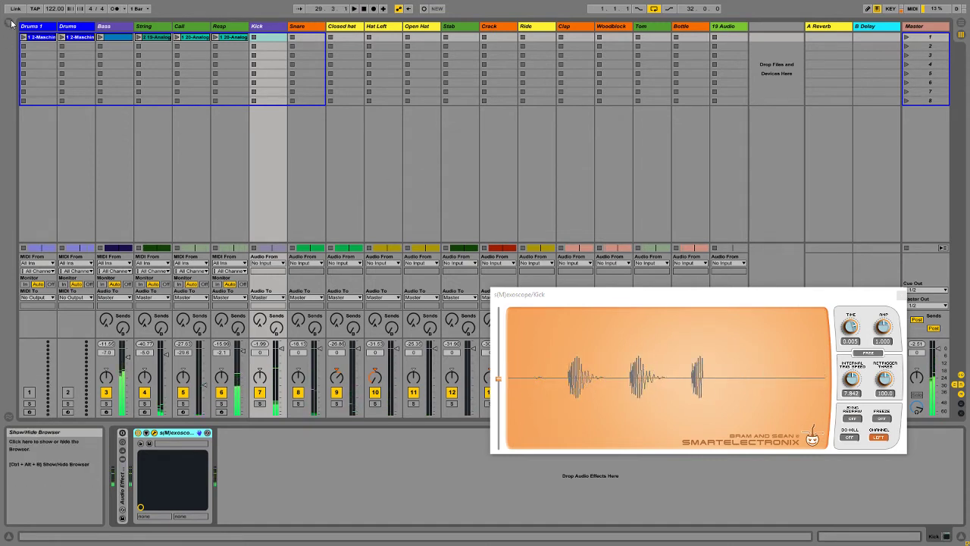
Add a Compressor ahead of s(M)exoscope on Kick, solo Kick, and disable Makeup gain
key("ctrl+alt+b")
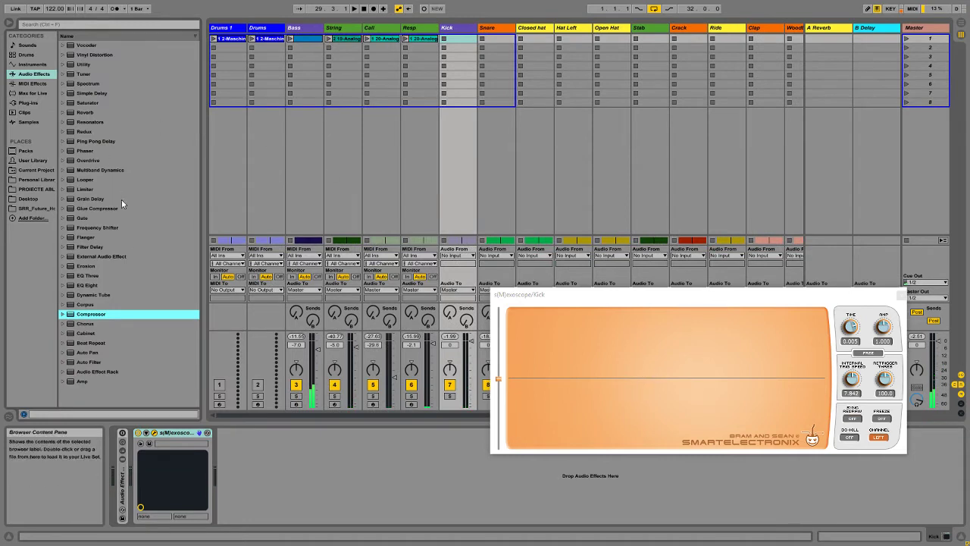
left_click_drag(144, 378, 134, 451)
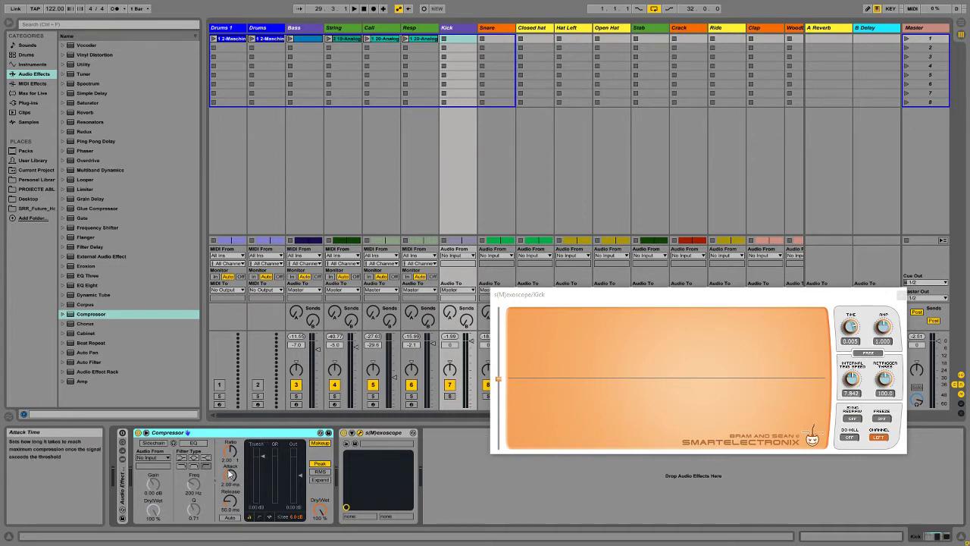
left_click(450, 395)
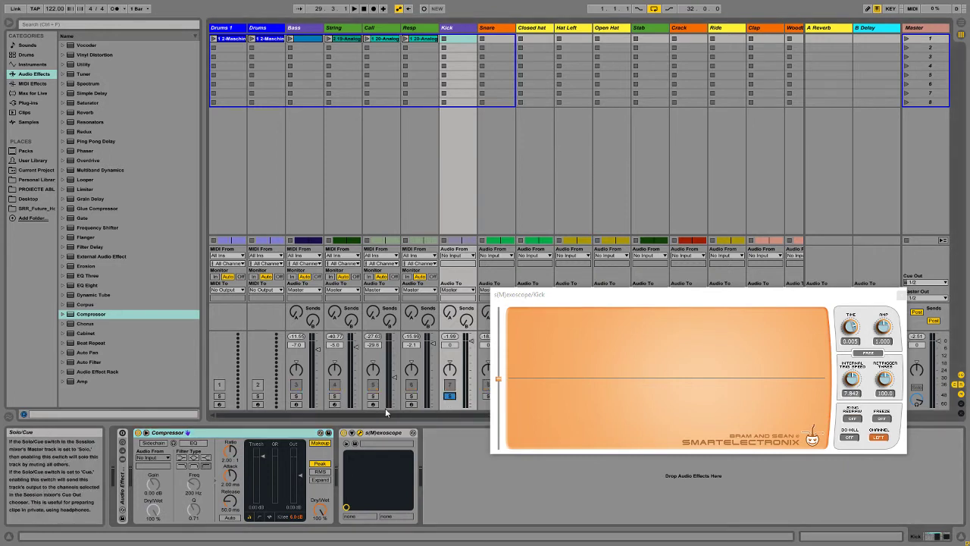
left_click(321, 445)
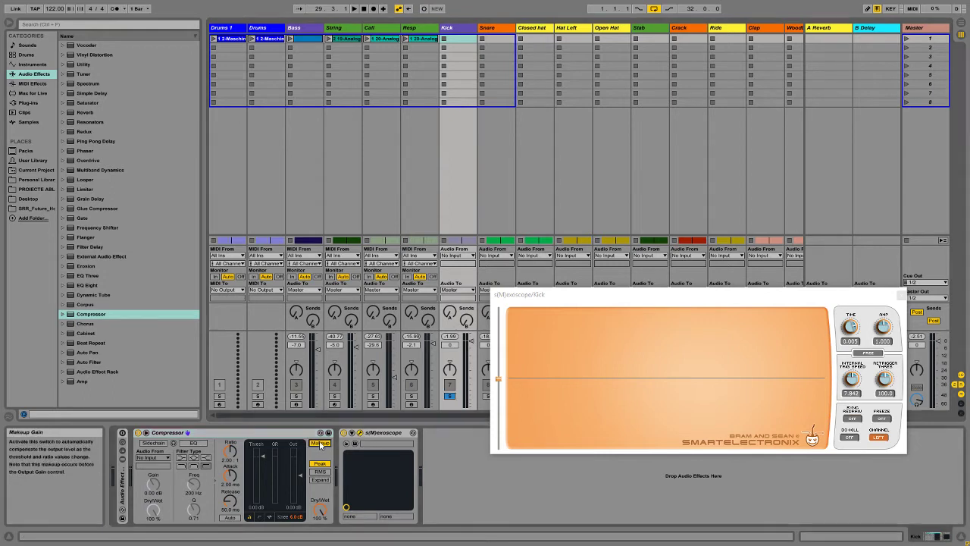
left_click(275, 433)
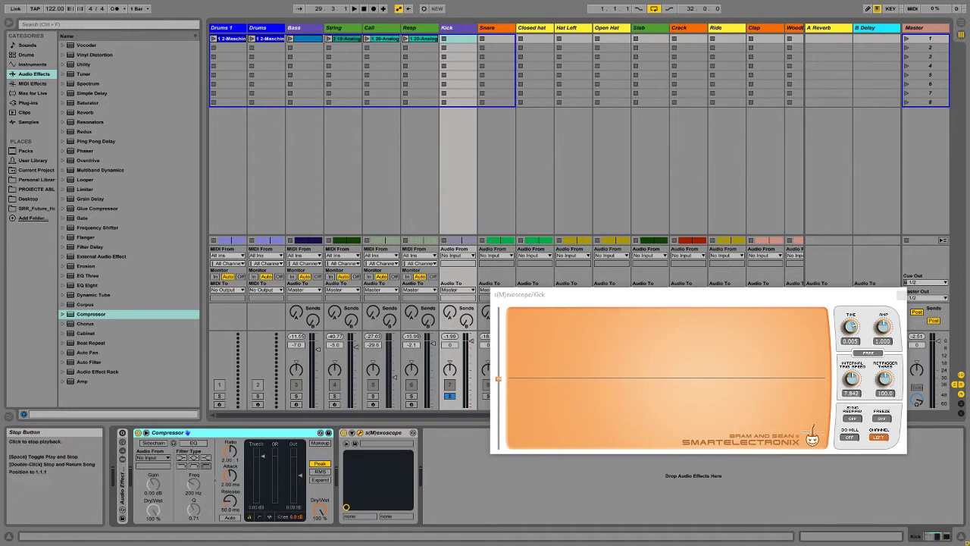
Restart playback from the top, set Compressor attack to 0.67 ms, and raise its output gain
double_click(363, 8)
left_click(353, 9)
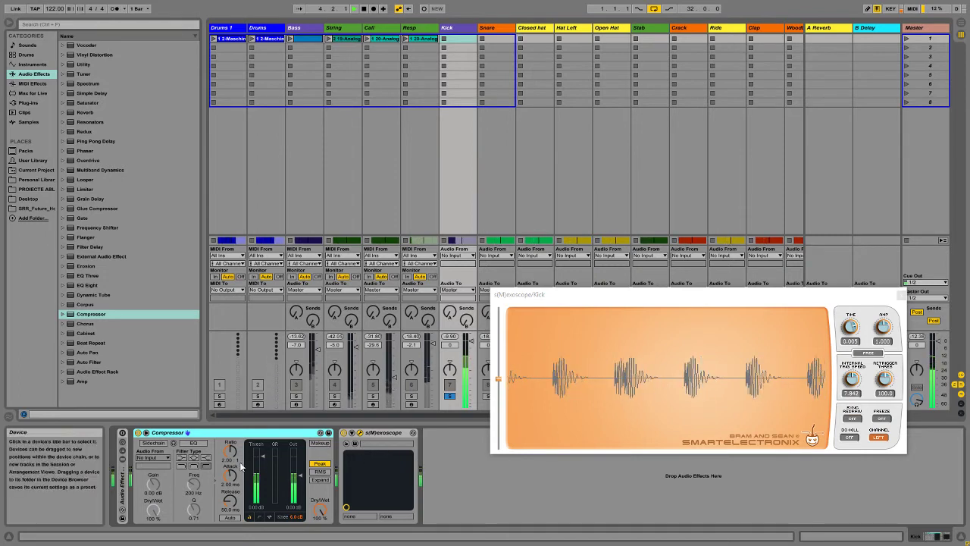
left_click_drag(230, 474, 230, 484)
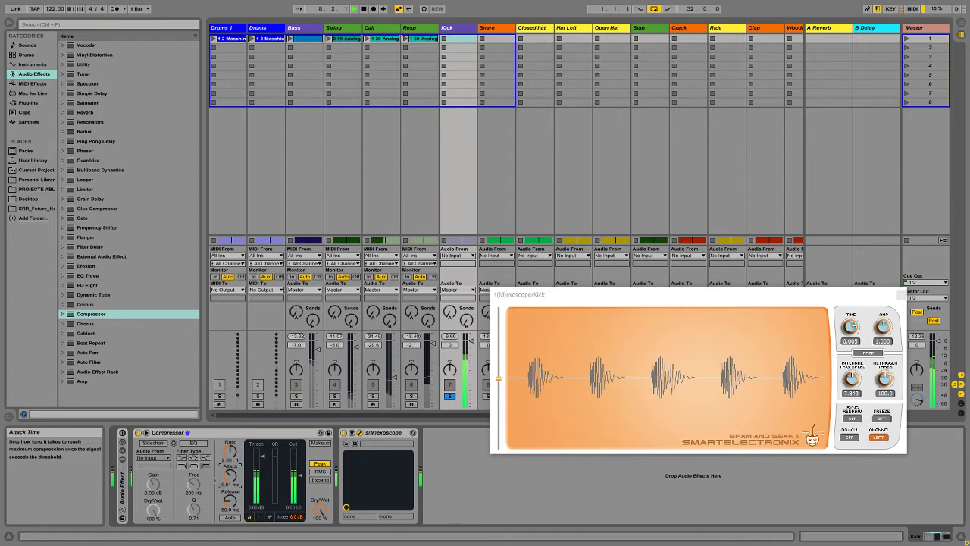
left_click_drag(229, 484, 229, 504)
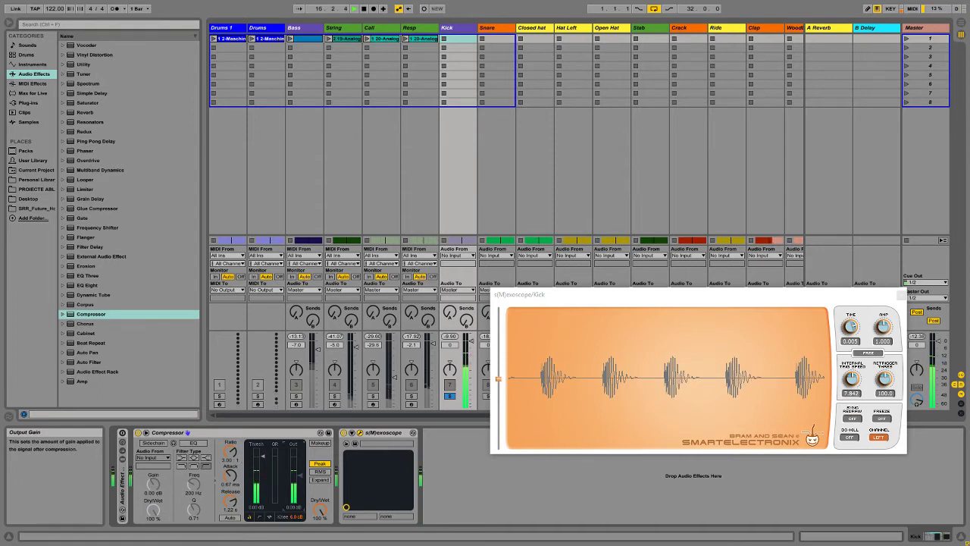
left_click_drag(301, 479, 300, 455)
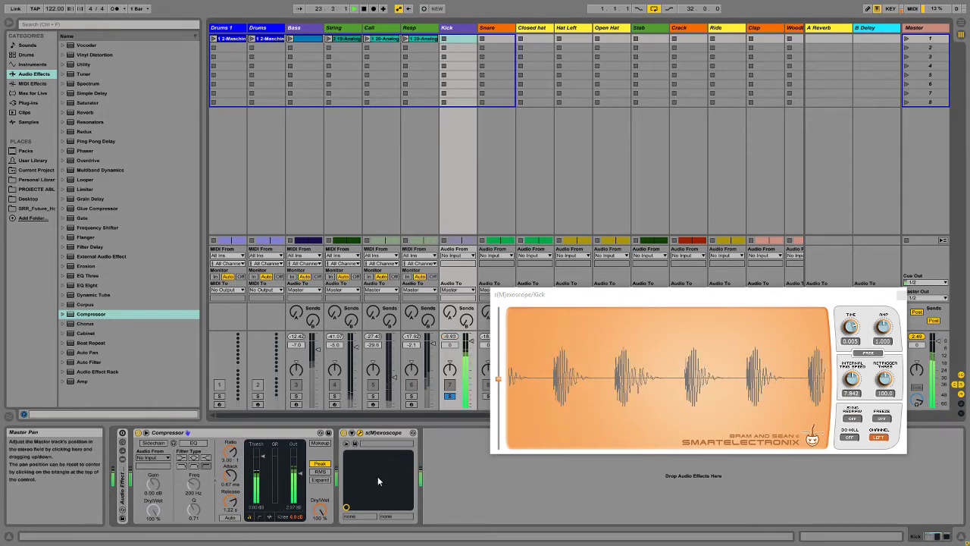
Lower the Compressor threshold to about -34.2 dB, raise output to 13.5 dB, and shorten attack
left_click_drag(265, 469, 265, 500)
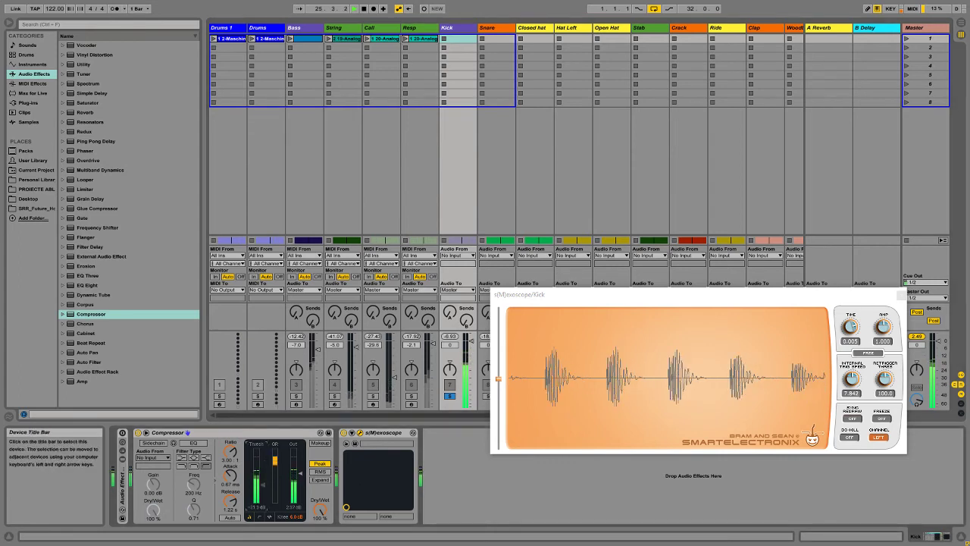
left_click_drag(264, 500, 265, 543)
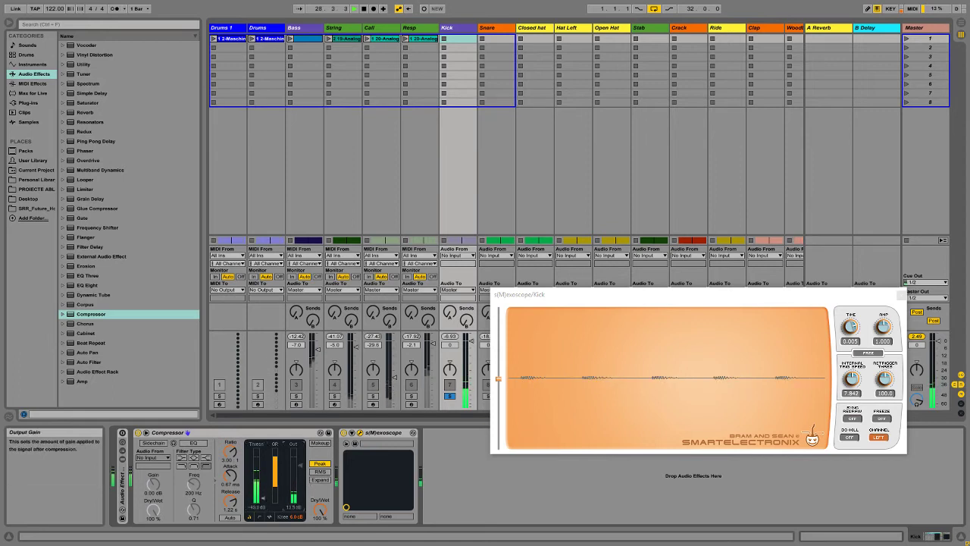
left_click_drag(294, 485, 293, 455)
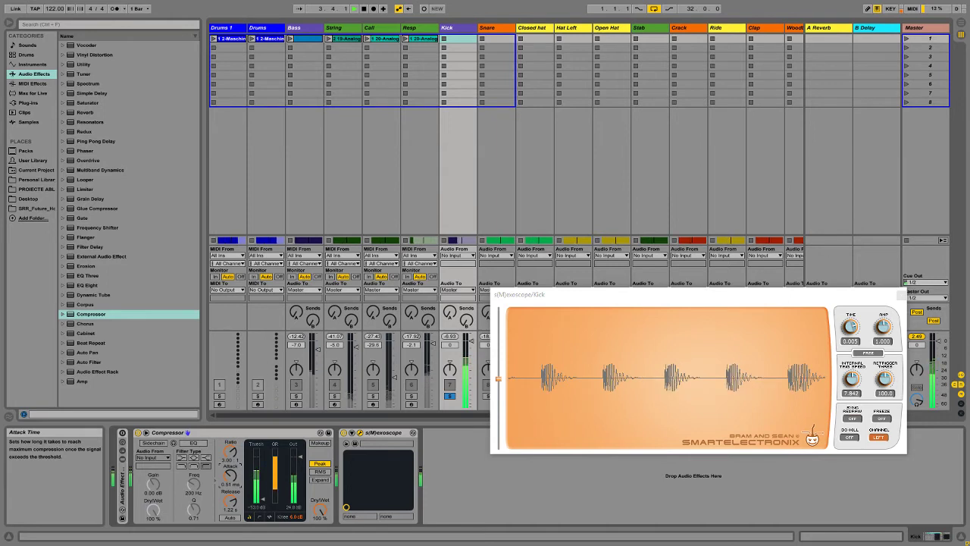
left_click_drag(230, 475, 229, 470)
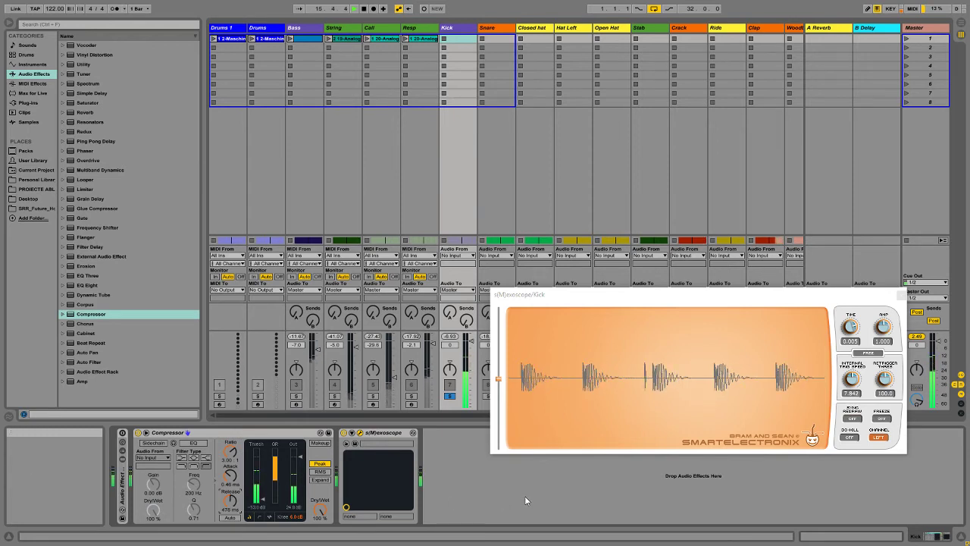
Move the s(M)exoscope window lower and right, then reset the Kick track's peak readout
left_click(211, 434)
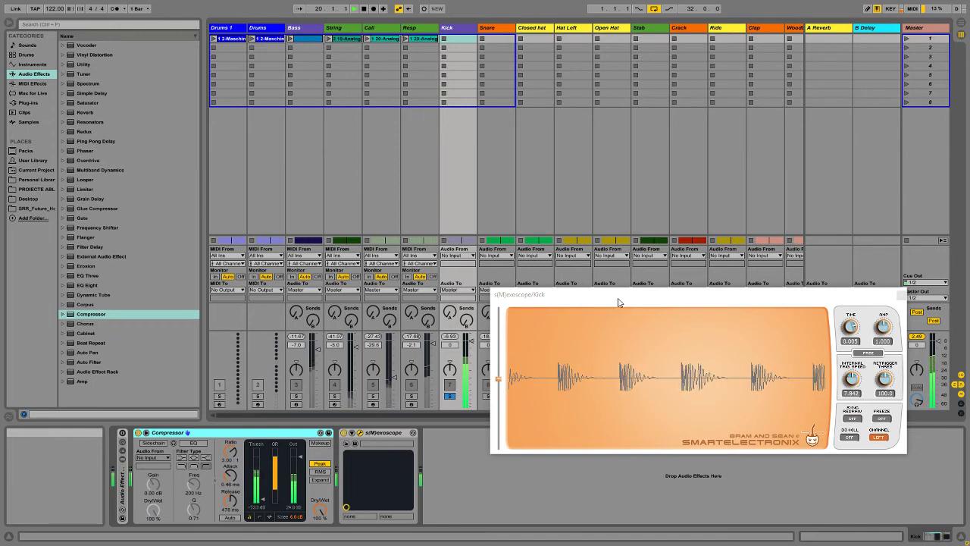
left_click_drag(607, 300, 590, 340)
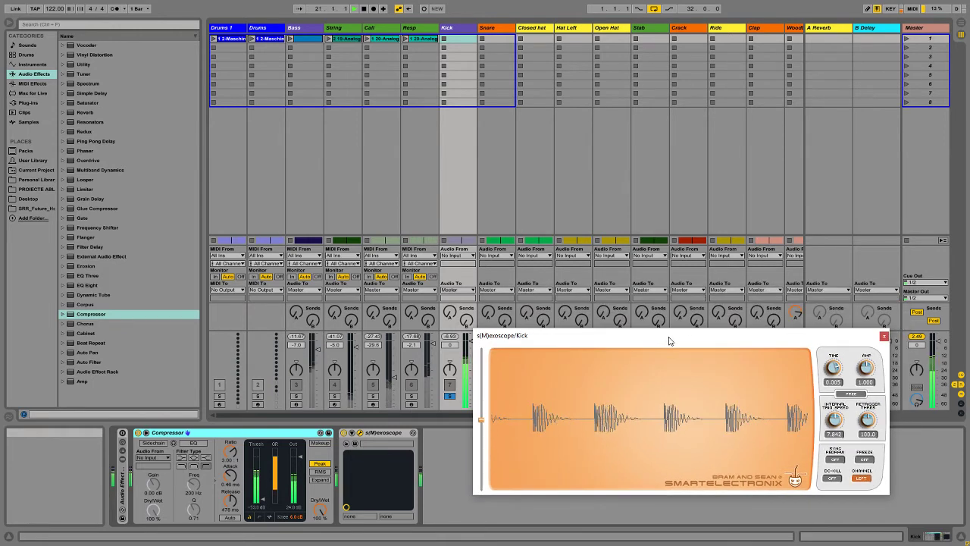
left_click_drag(675, 335, 722, 331)
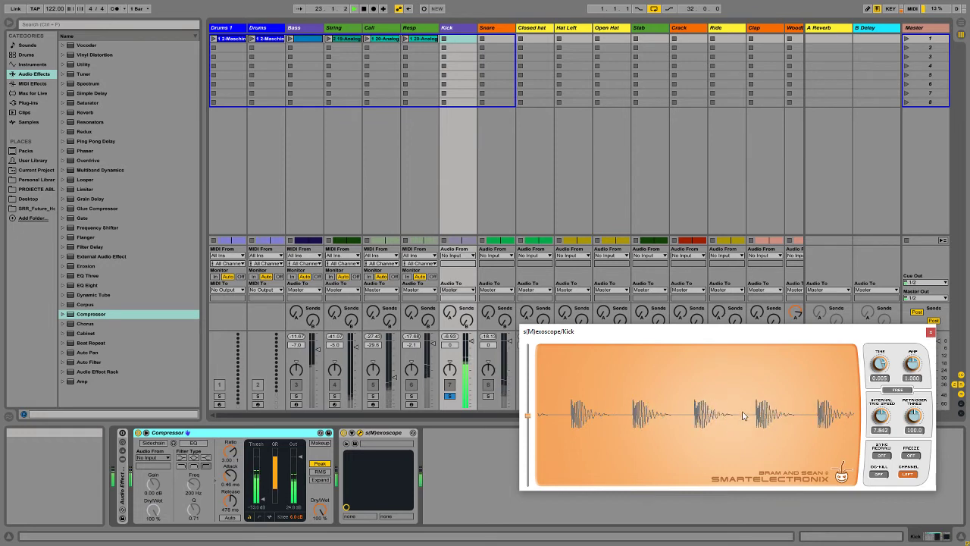
left_click_drag(645, 333, 642, 334)
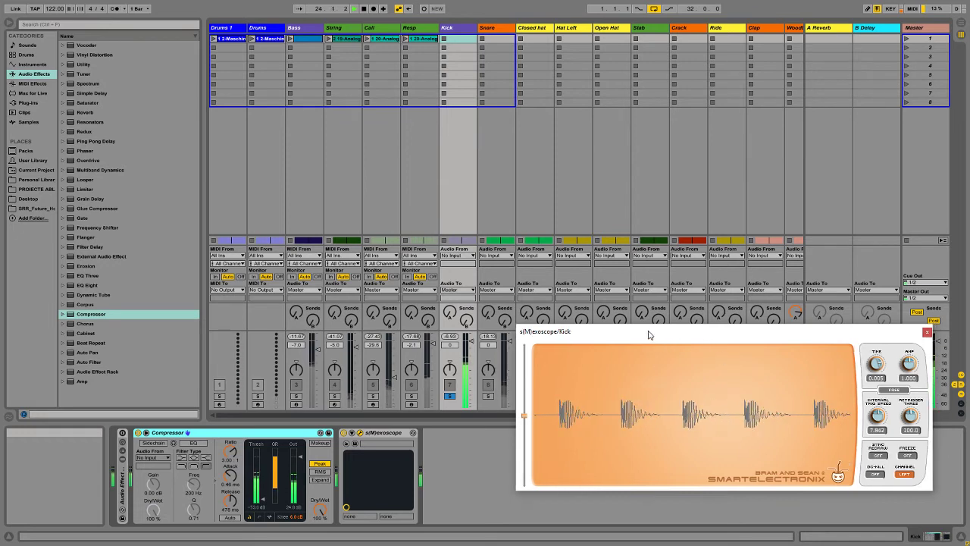
left_click(449, 343)
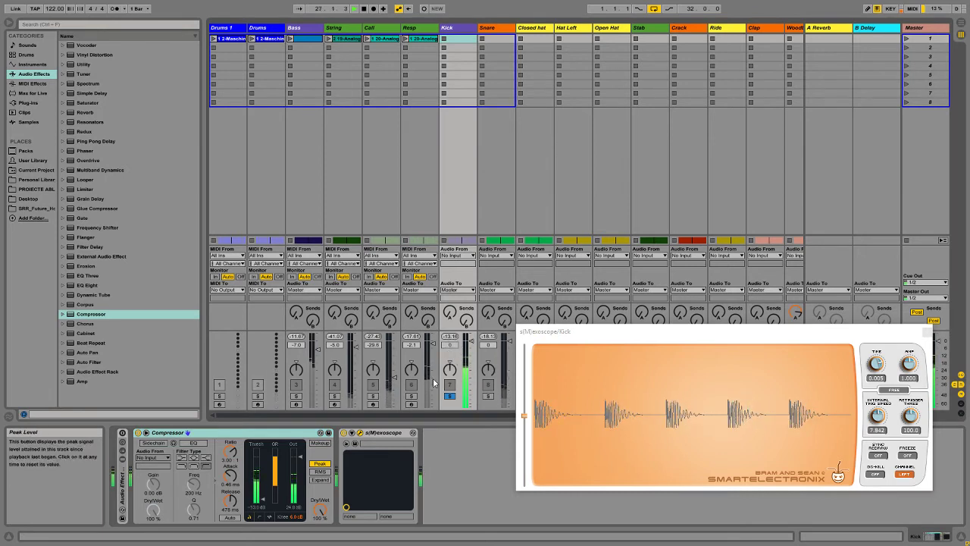
left_click(230, 430)
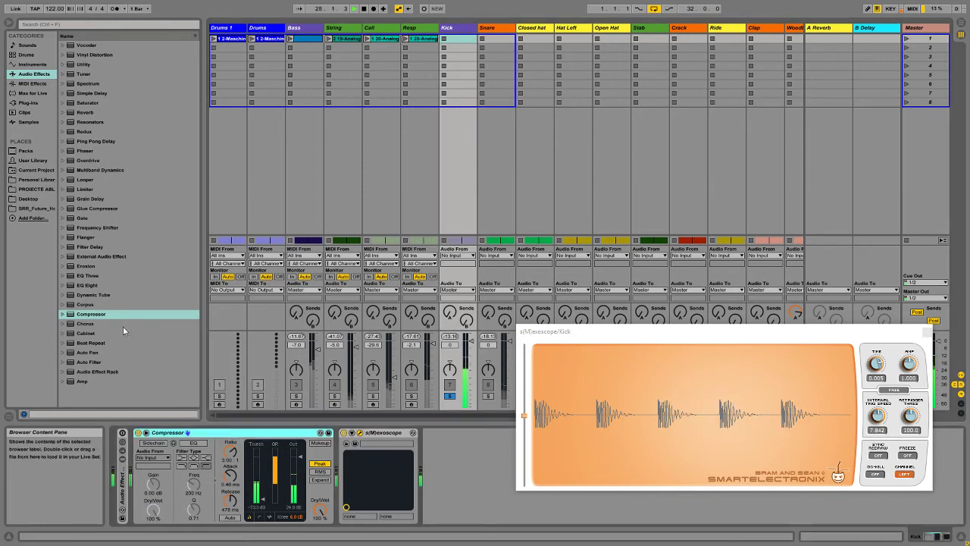
Insert Utility between Compressor and s(M)exoscope with 3.00 dB gain, then unsolo Kick
left_click(55, 25)
type("uti")
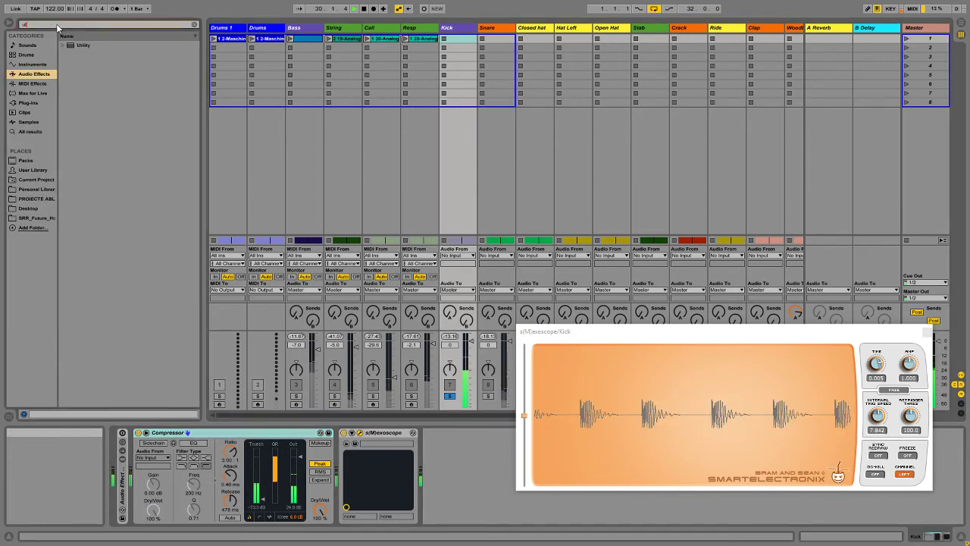
type("li")
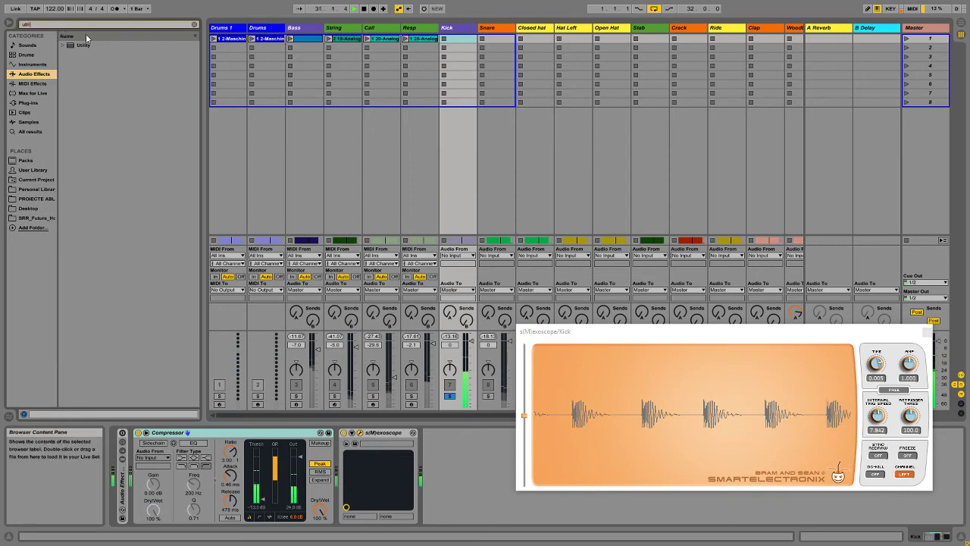
left_click_drag(82, 45, 373, 470)
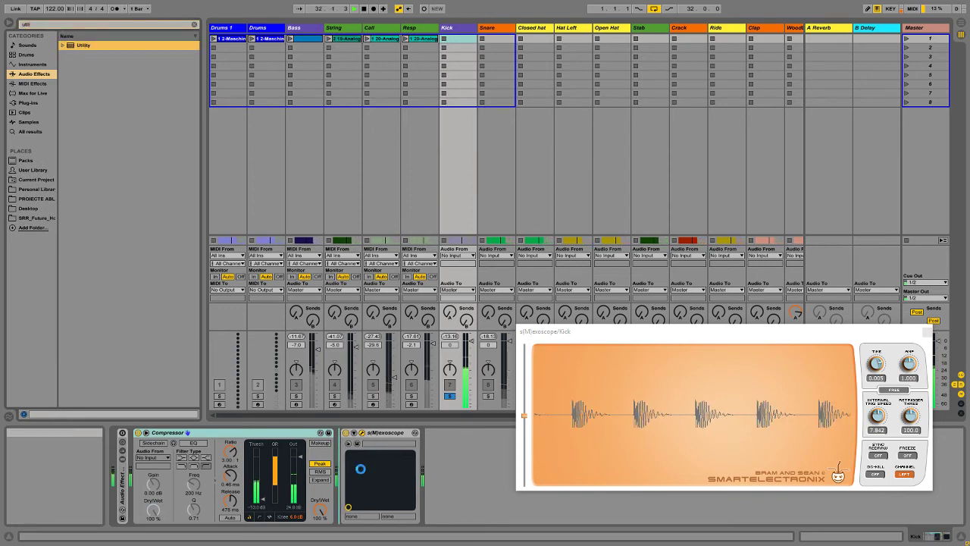
left_click(361, 471)
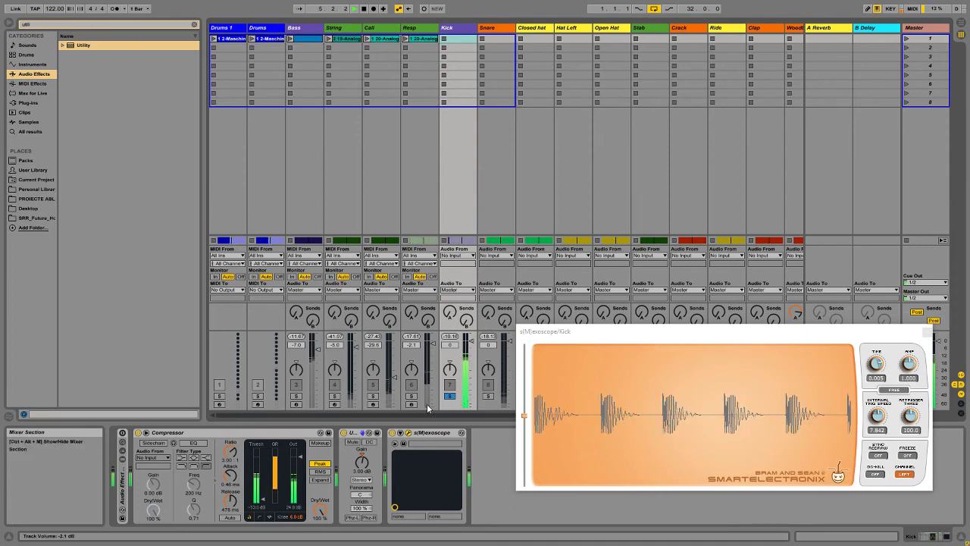
left_click(450, 396)
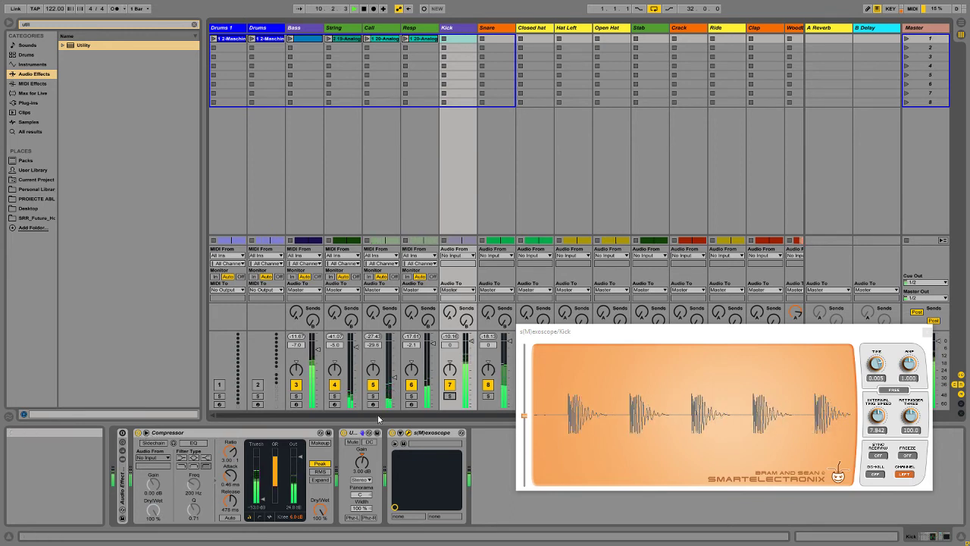
Bypass the Compressor to compare, stop playback, and move the scope window down-left
left_click(138, 433)
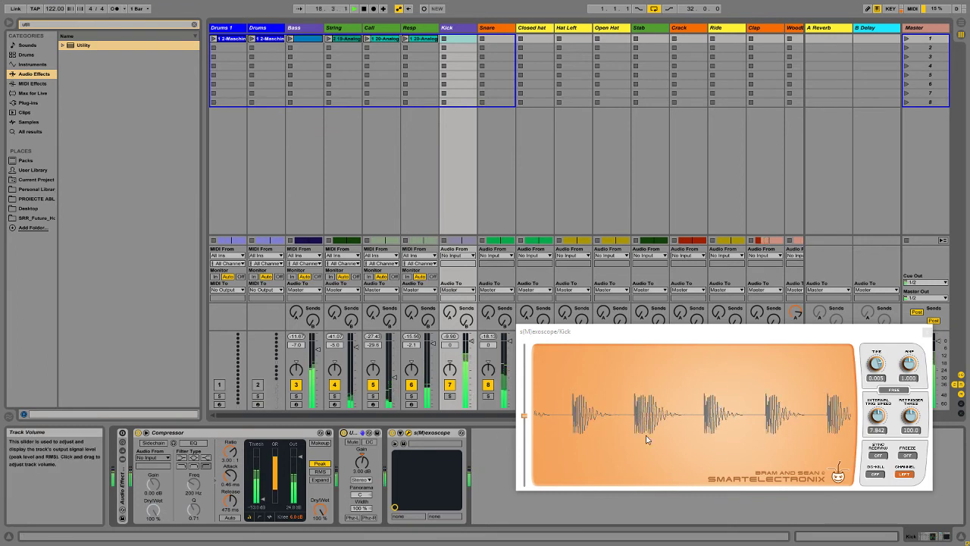
key("space")
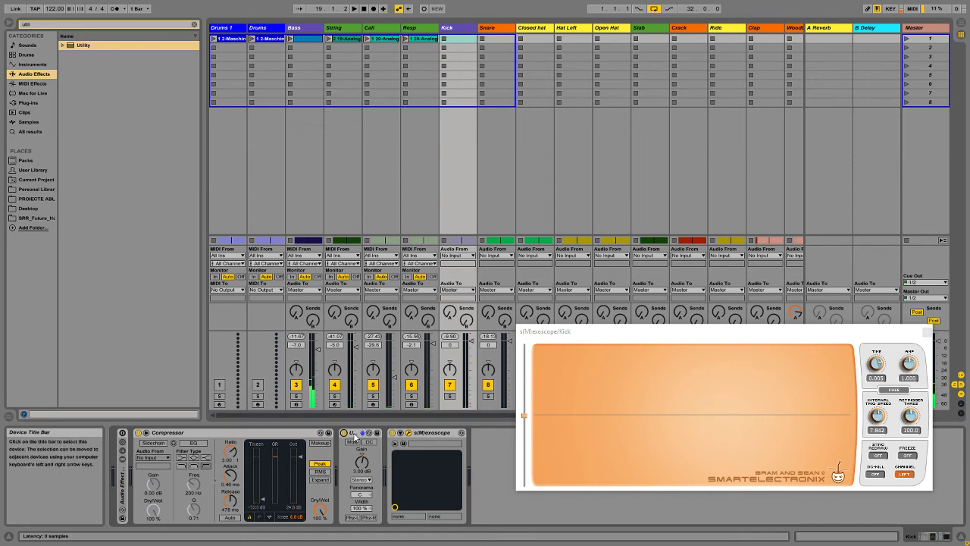
left_click(252, 432)
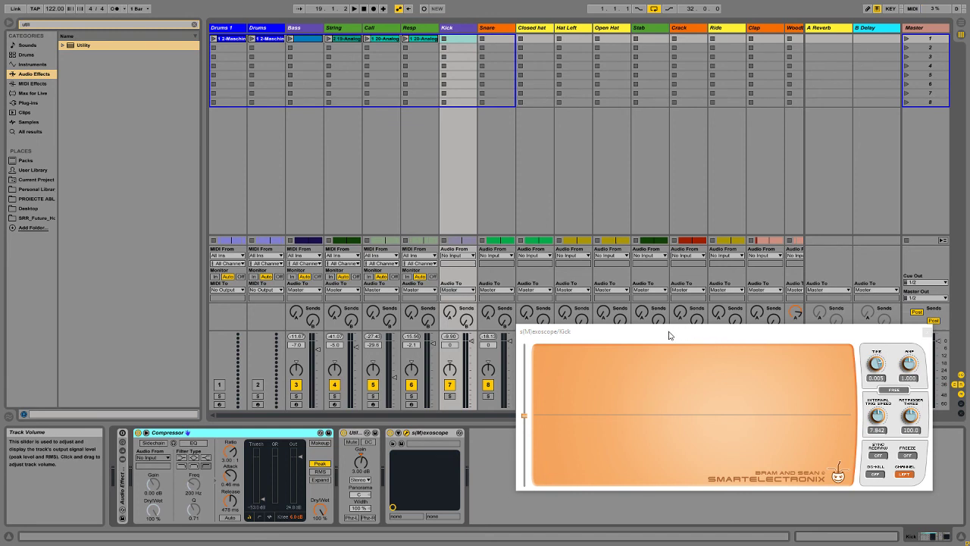
left_click_drag(668, 334, 633, 363)
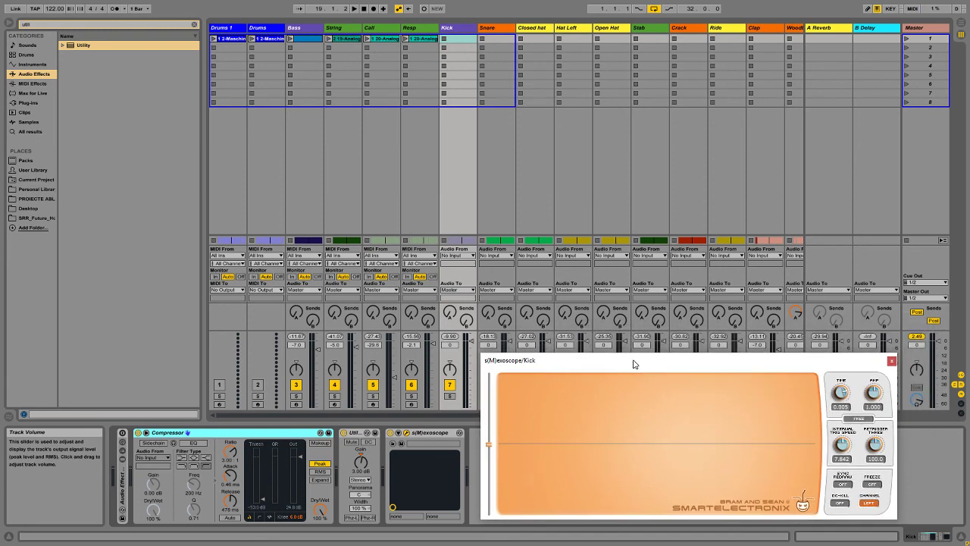